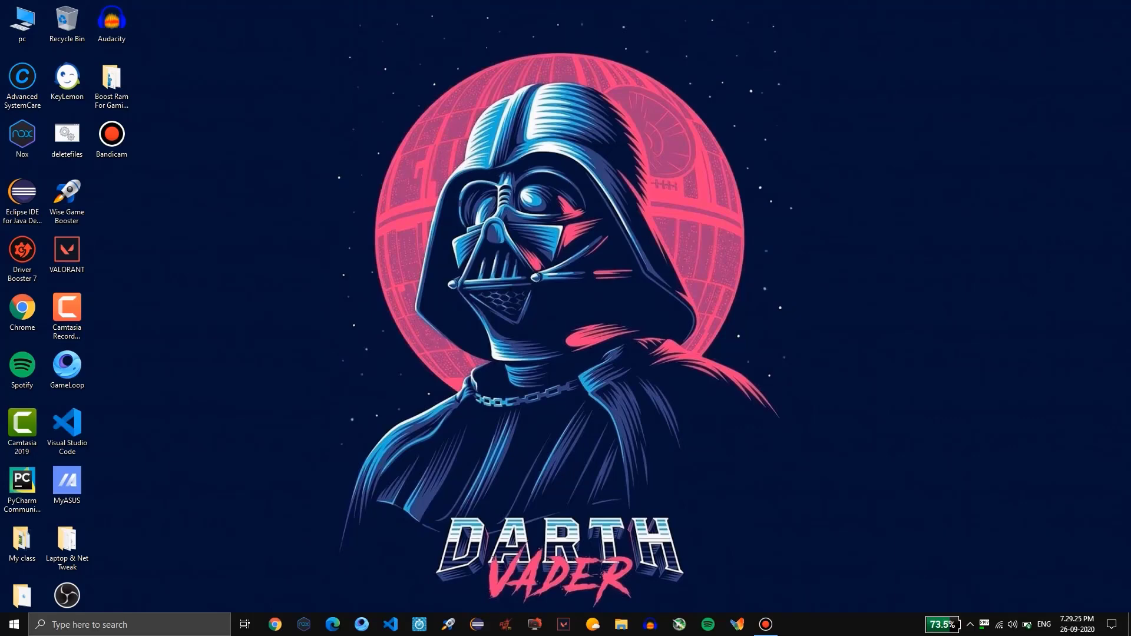
Search for This PC, open its Properties, then open Advanced system settings.
key("super")
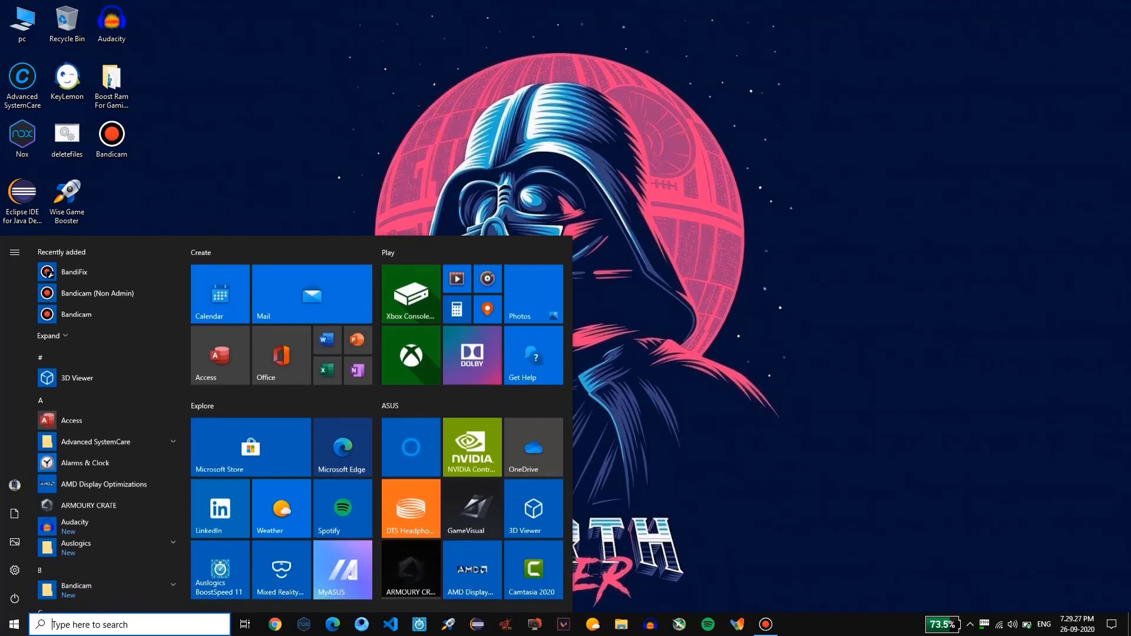
type("this pc")
left_click(381, 507)
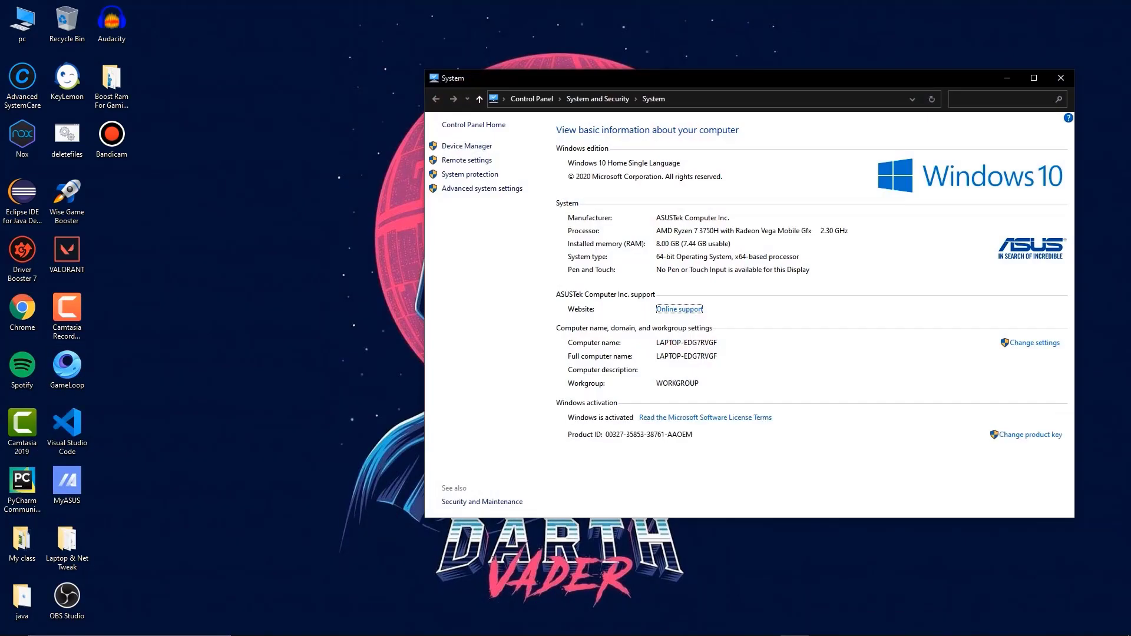
left_click(482, 189)
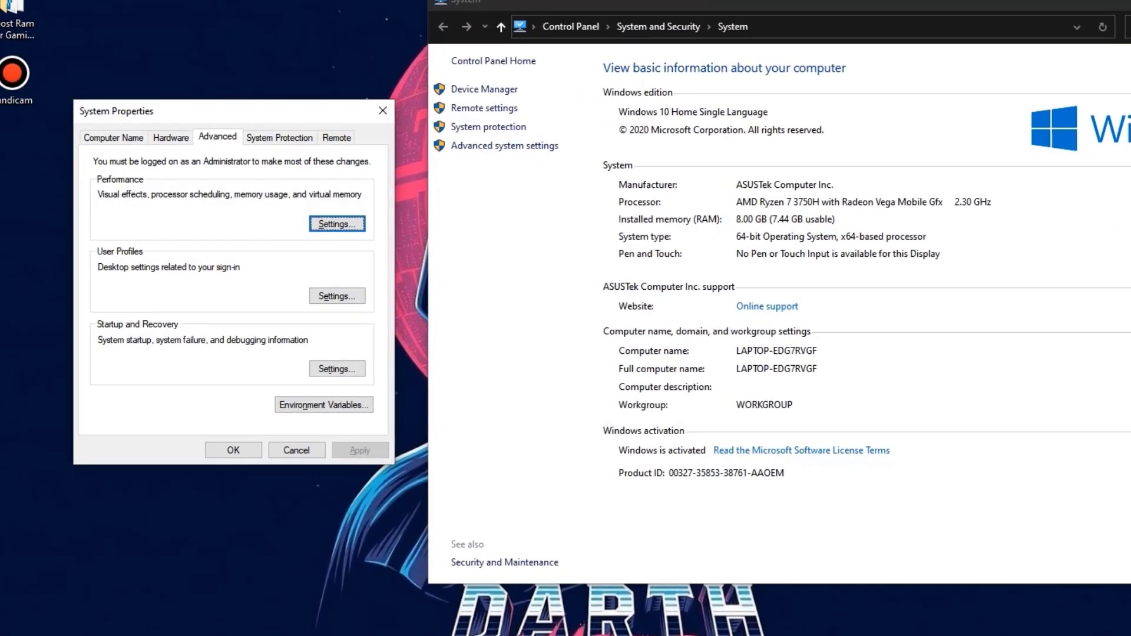
Apply best-performance visual effects but keep thumbnails, window contents while dragging, smooth fonts and smooth-scroll.
left_click(336, 223)
left_click_drag(377, 172, 791, 109)
left_click(631, 231)
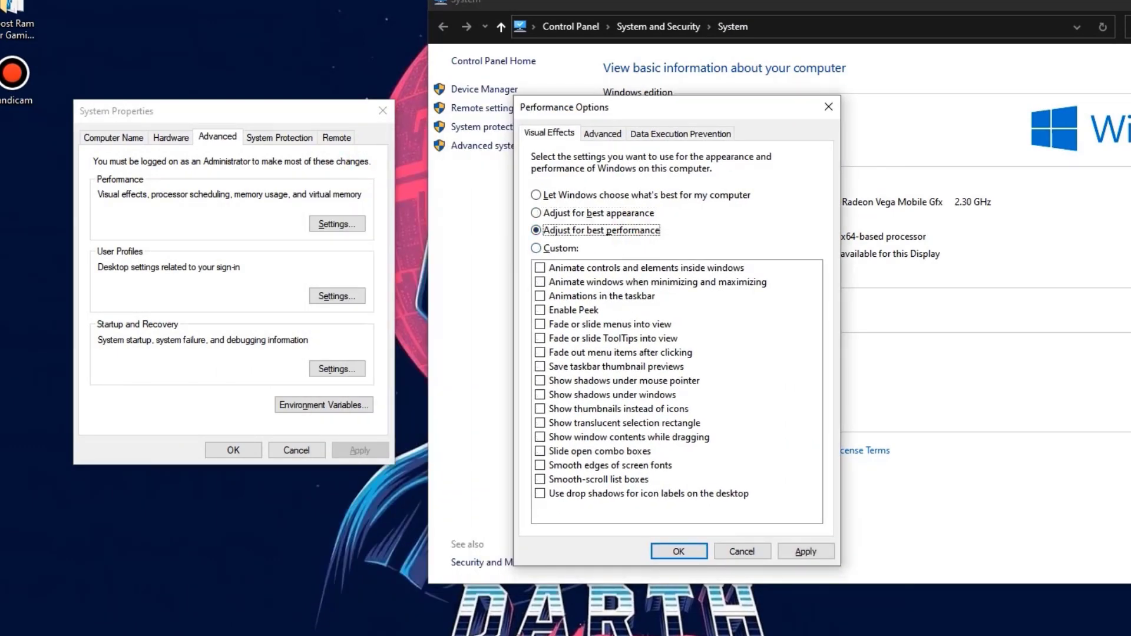
left_click(583, 479)
left_click(625, 465)
left_click(668, 437)
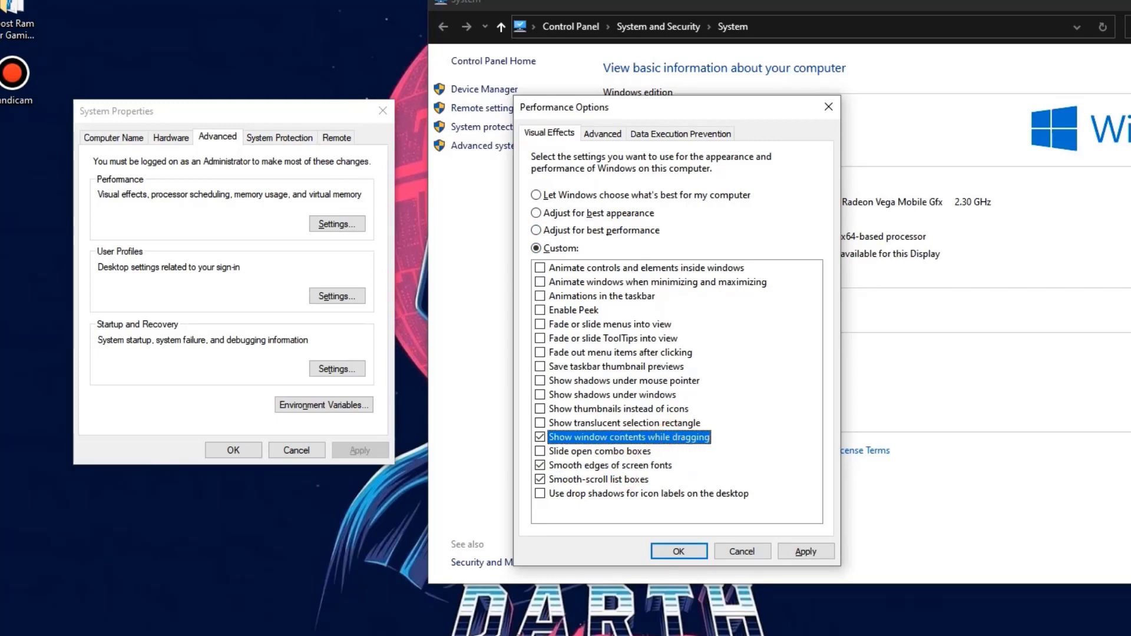
left_click(619, 409)
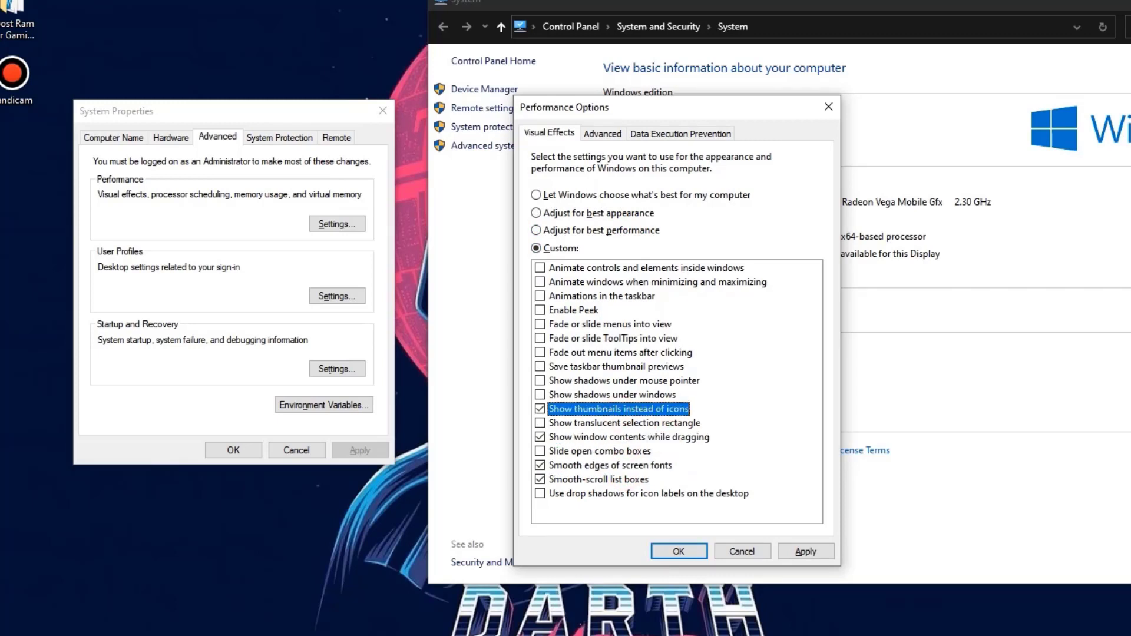
left_click(801, 547)
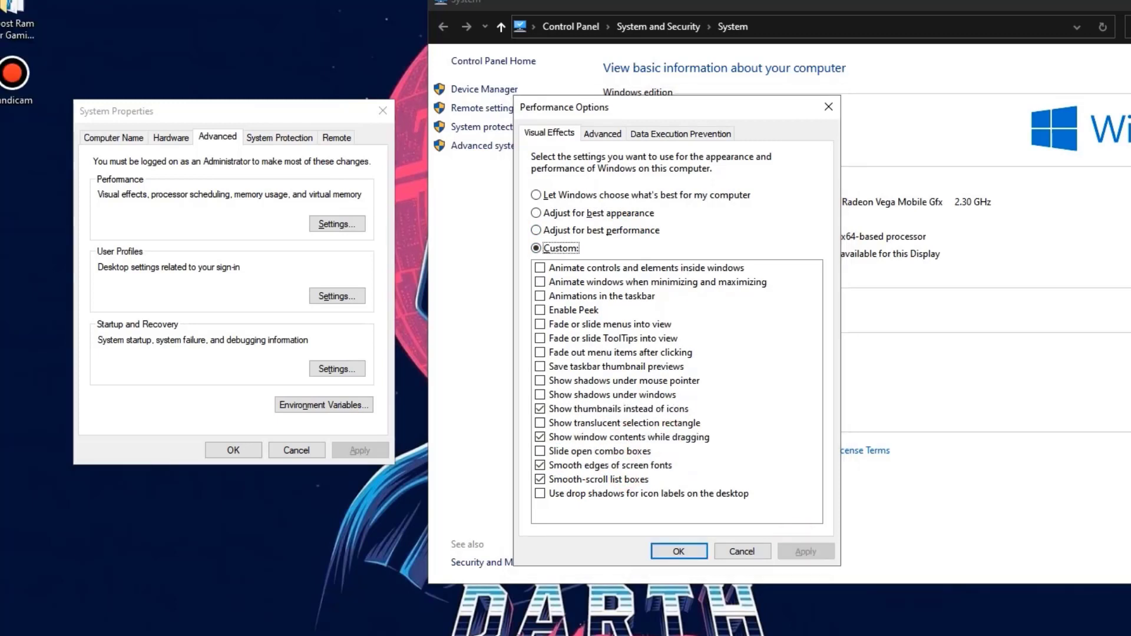
Open the virtual memory settings from the Advanced tab of Performance Options.
left_click(602, 134)
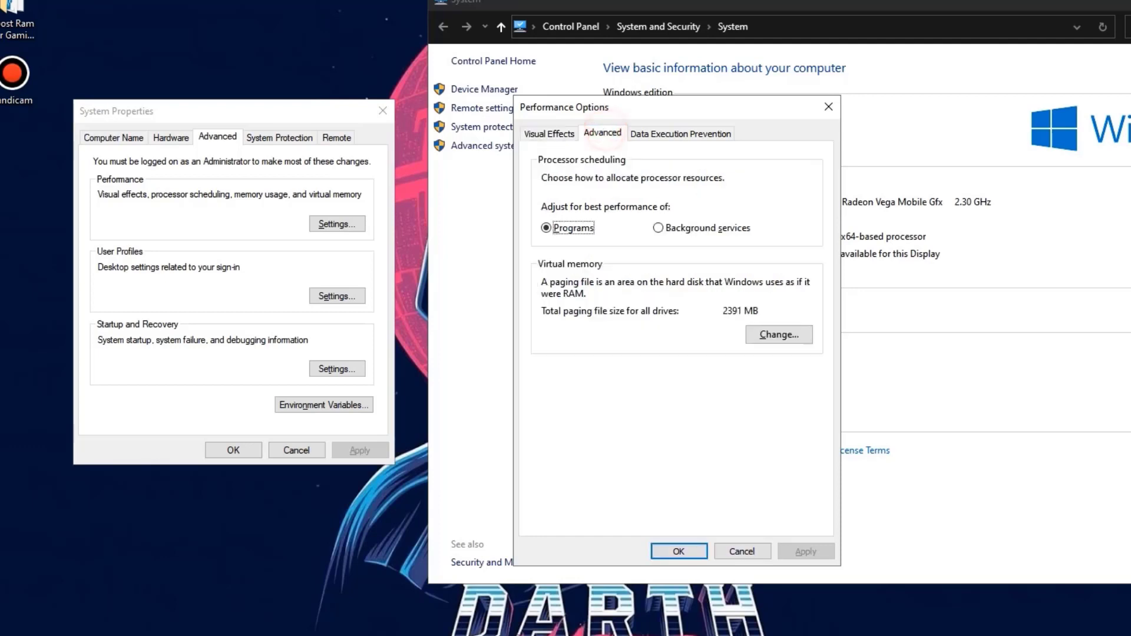
left_click_drag(658, 109, 683, 109)
left_click(803, 334)
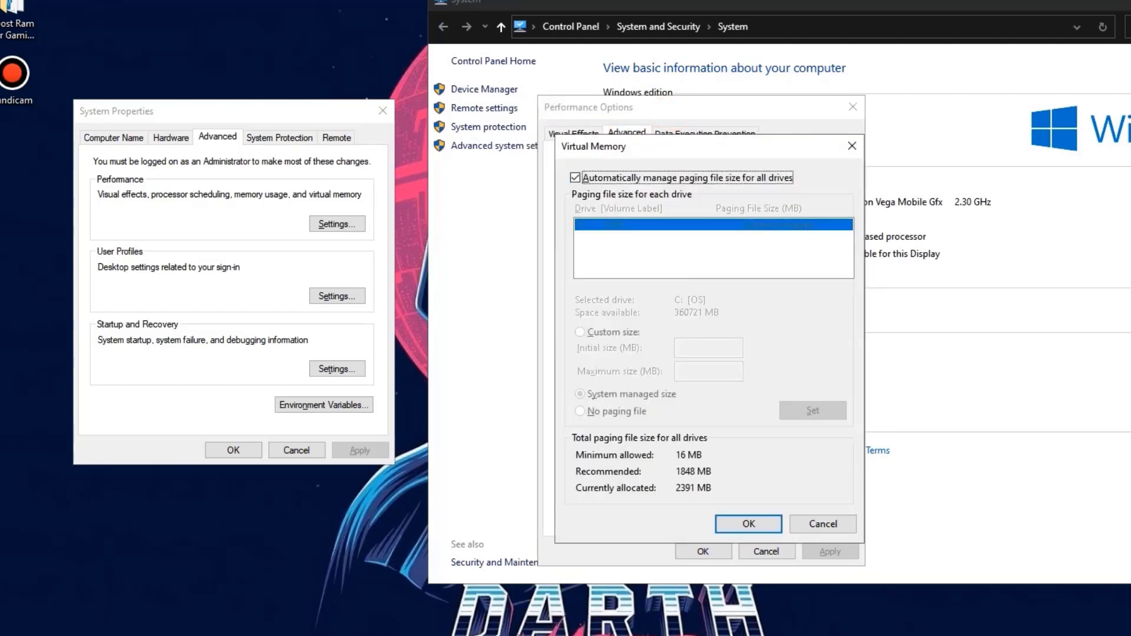
left_click_drag(777, 152, 1128, 99)
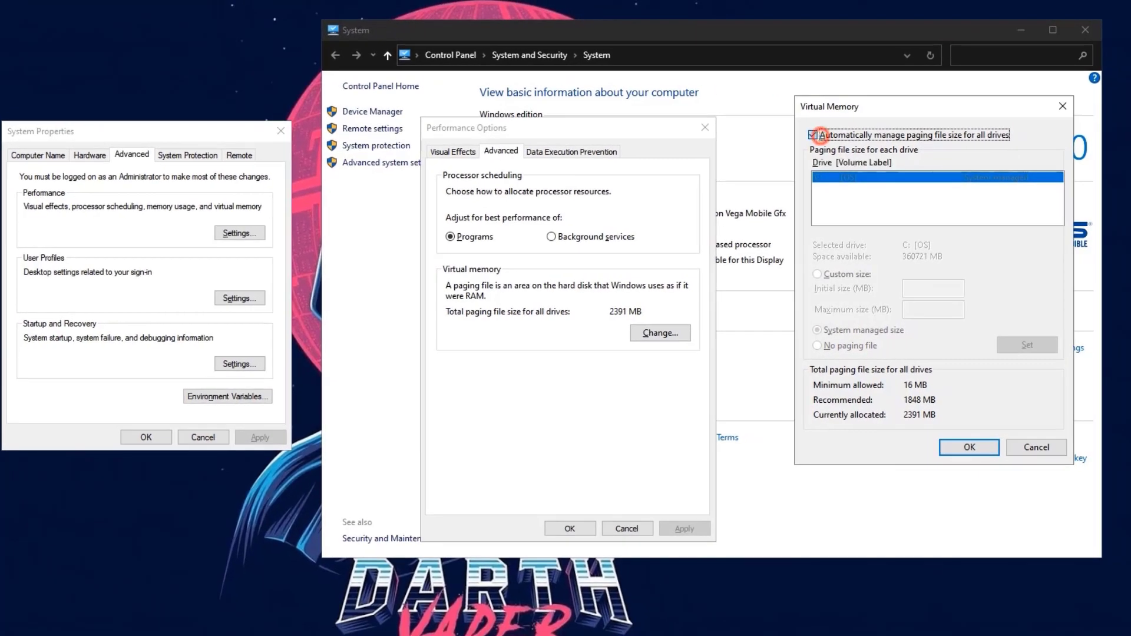
Turn off automatic paging and give C: a custom initial size of 1848 MB.
left_click(813, 134)
left_click(839, 268)
left_click(926, 288)
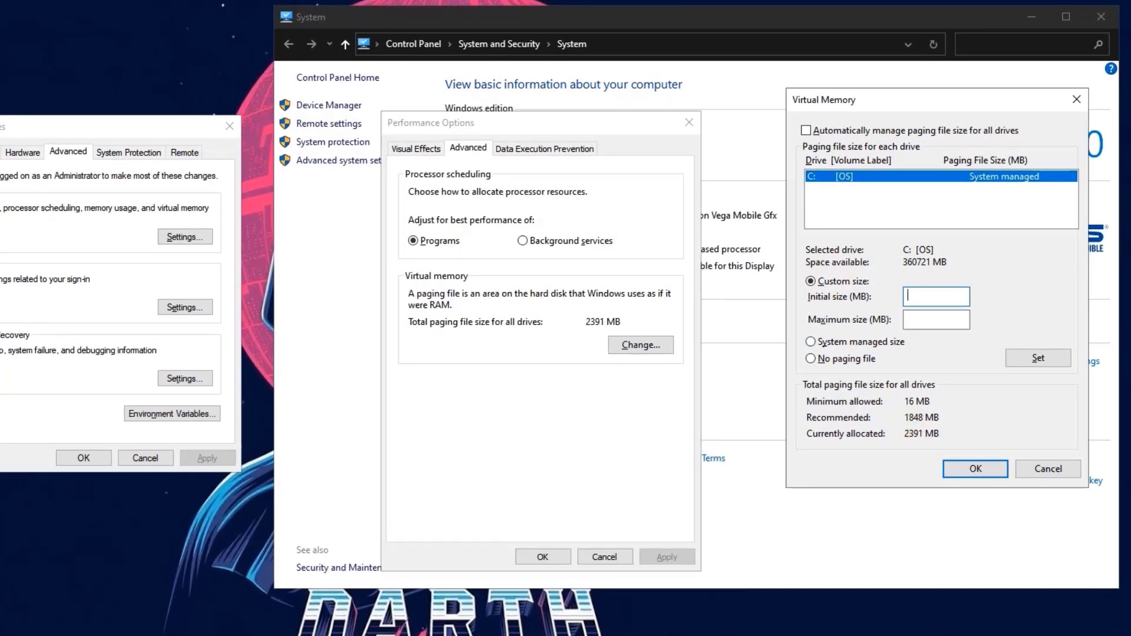
left_click(937, 295)
left_click(935, 299)
type("1848")
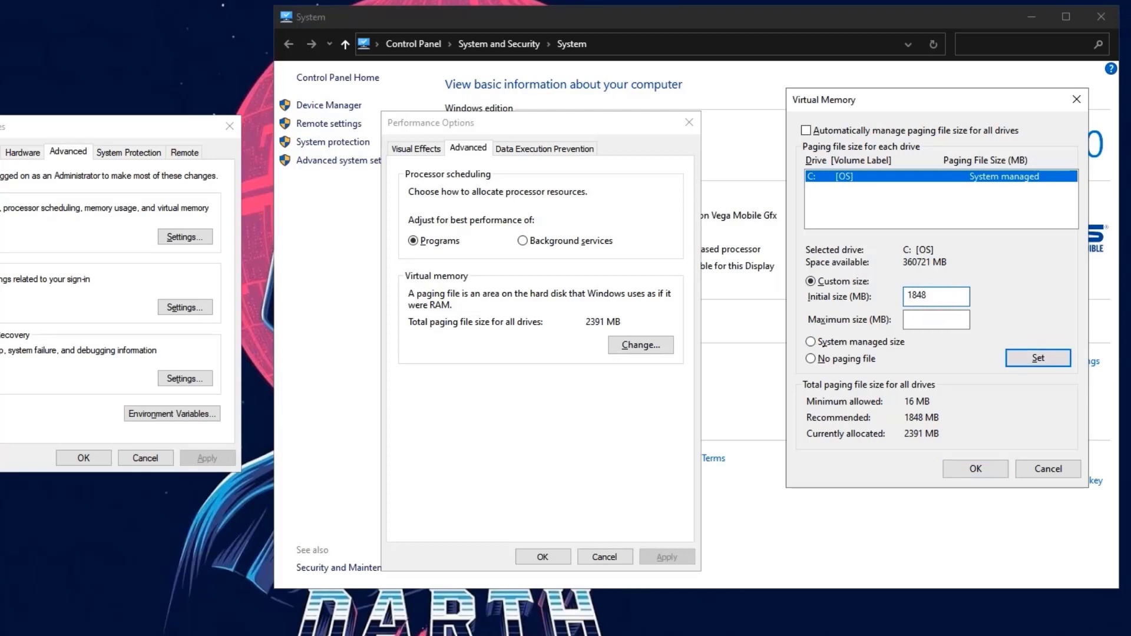
key("super")
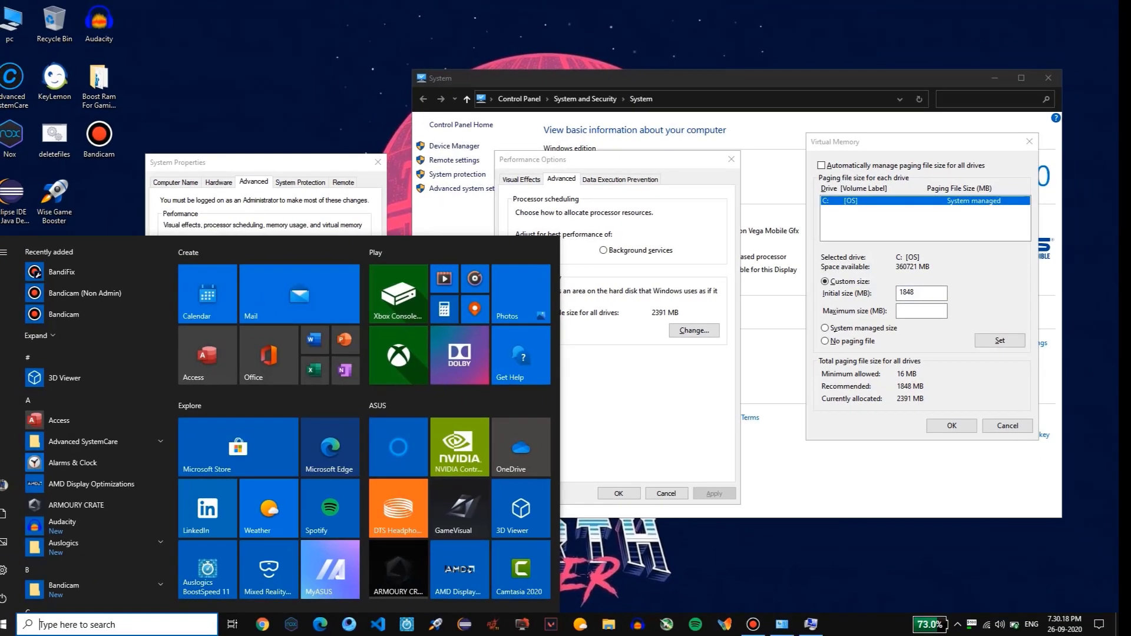
Compute 8 × 1024 = 8,192 in Calculator.
type("clac")
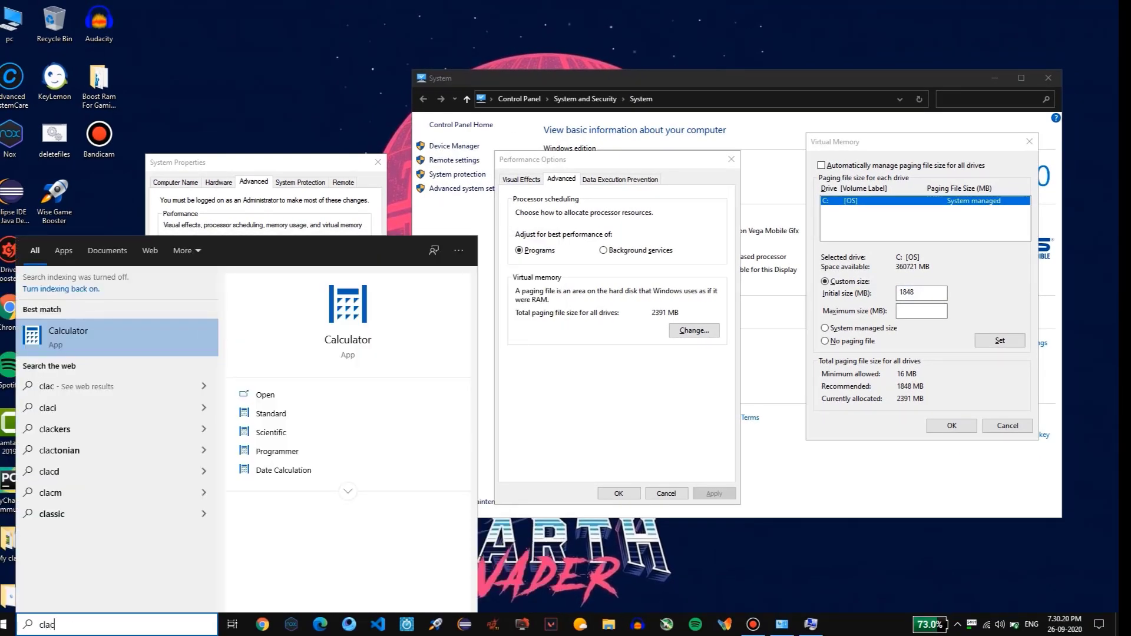
key("Return")
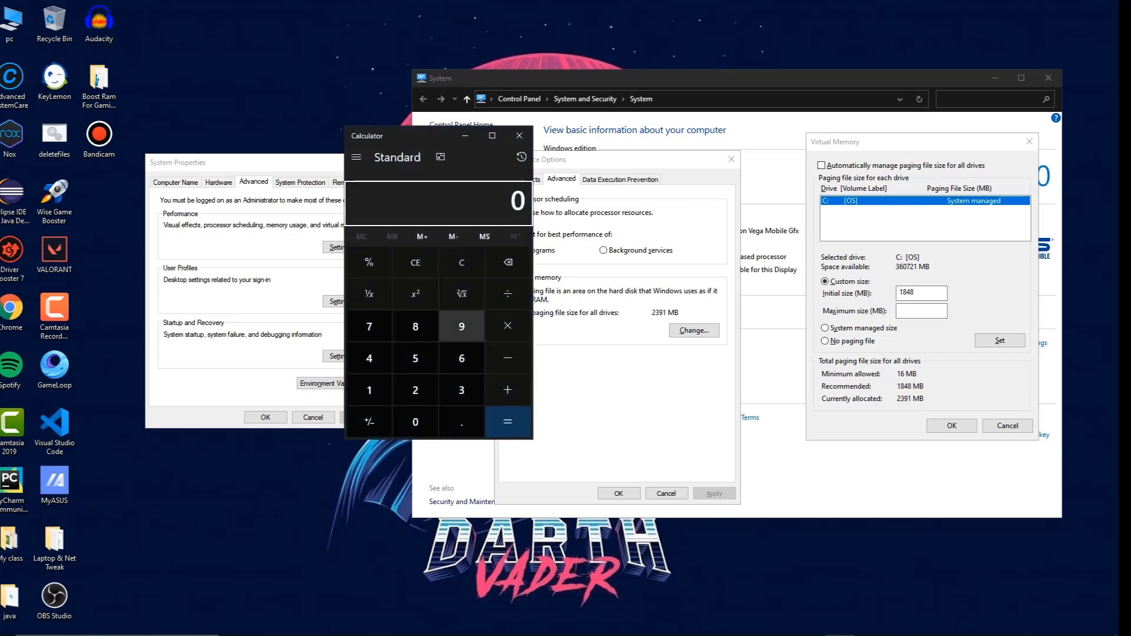
left_click(417, 331)
left_click(507, 326)
left_click(369, 390)
left_click(399, 423)
left_click(416, 390)
left_click(370, 358)
left_click(507, 421)
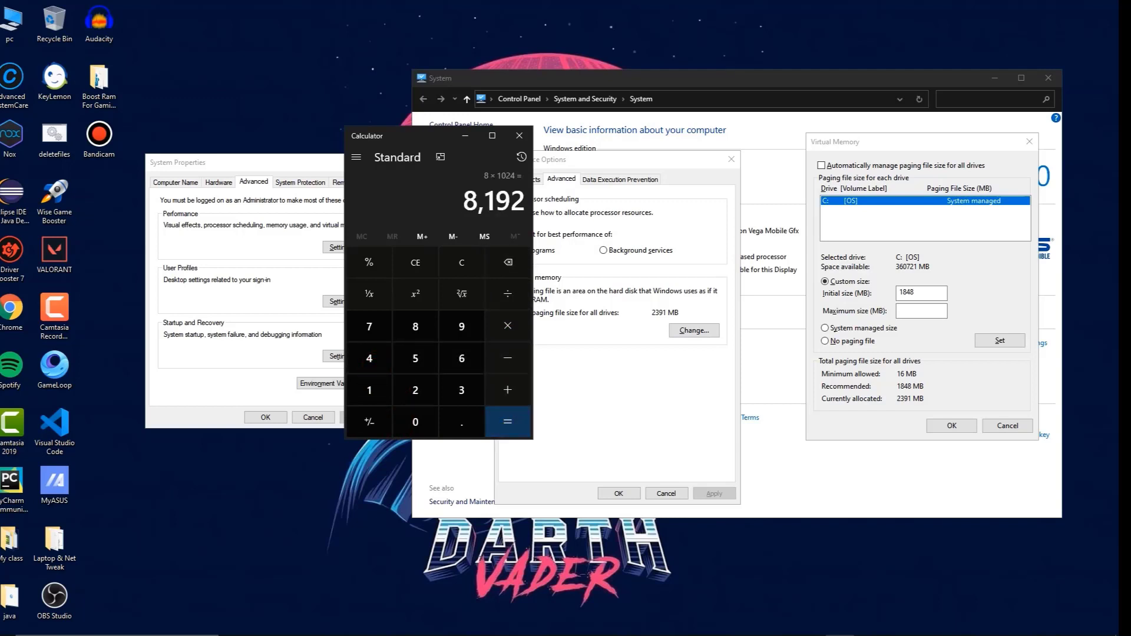
Set the paging file maximum size to 8192 MB and accept the restart warning.
left_click(921, 311)
left_click(923, 312)
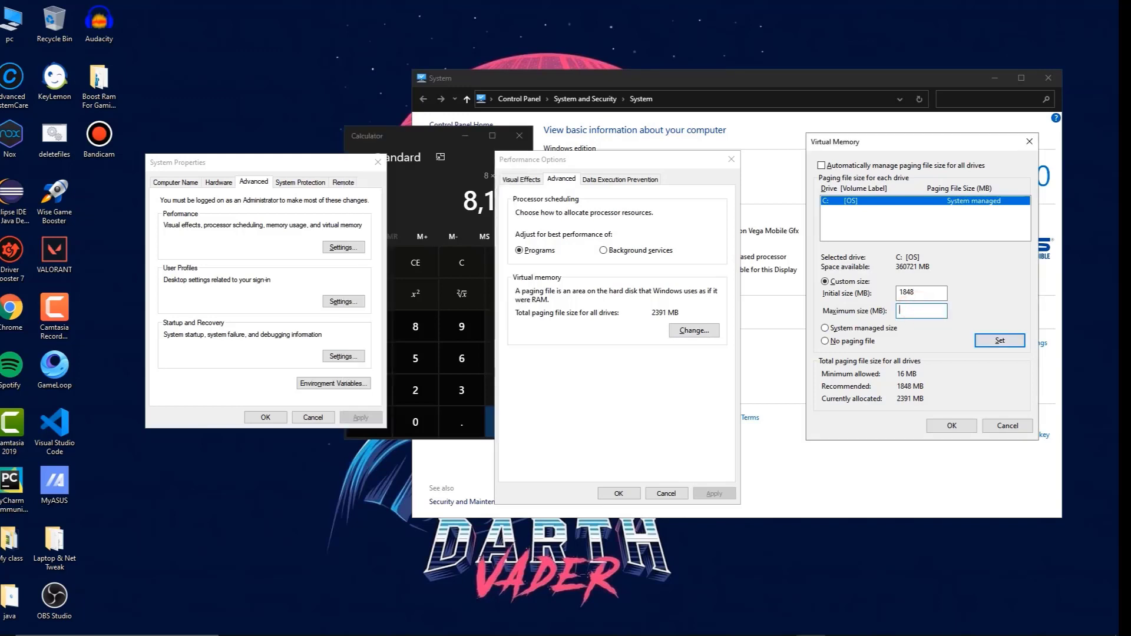
type("81")
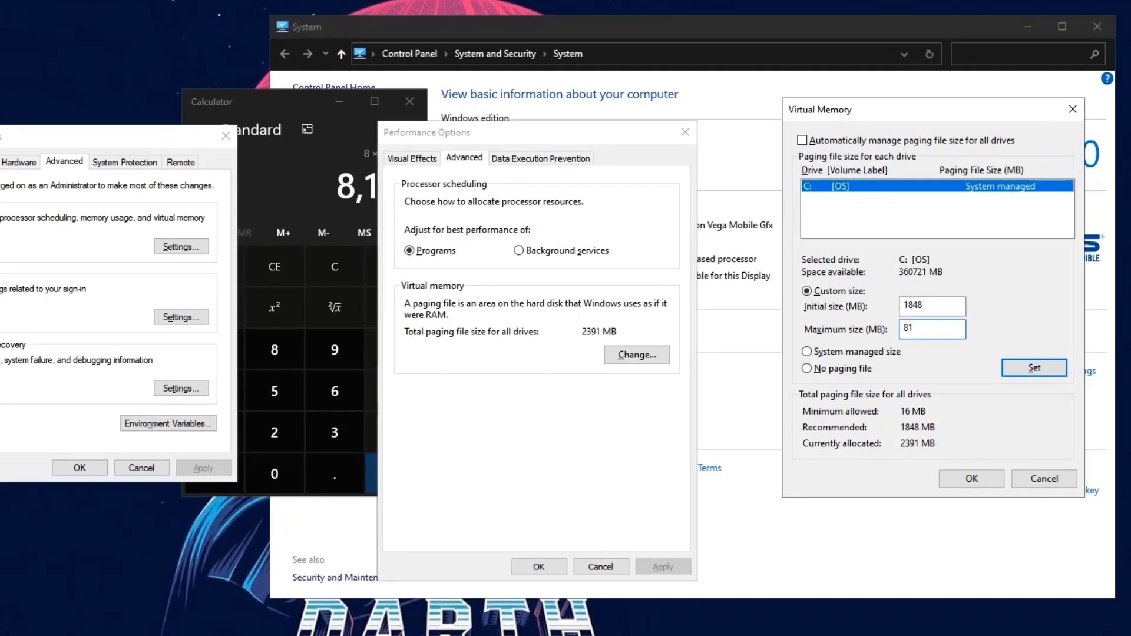
type("92")
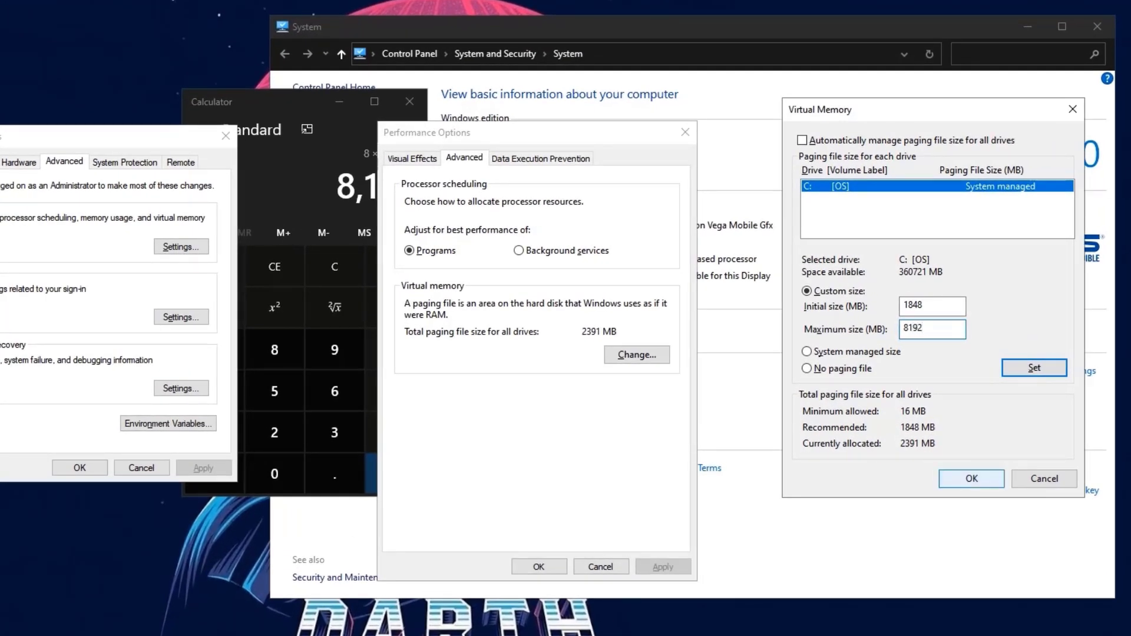
left_click(978, 479)
left_click(561, 397)
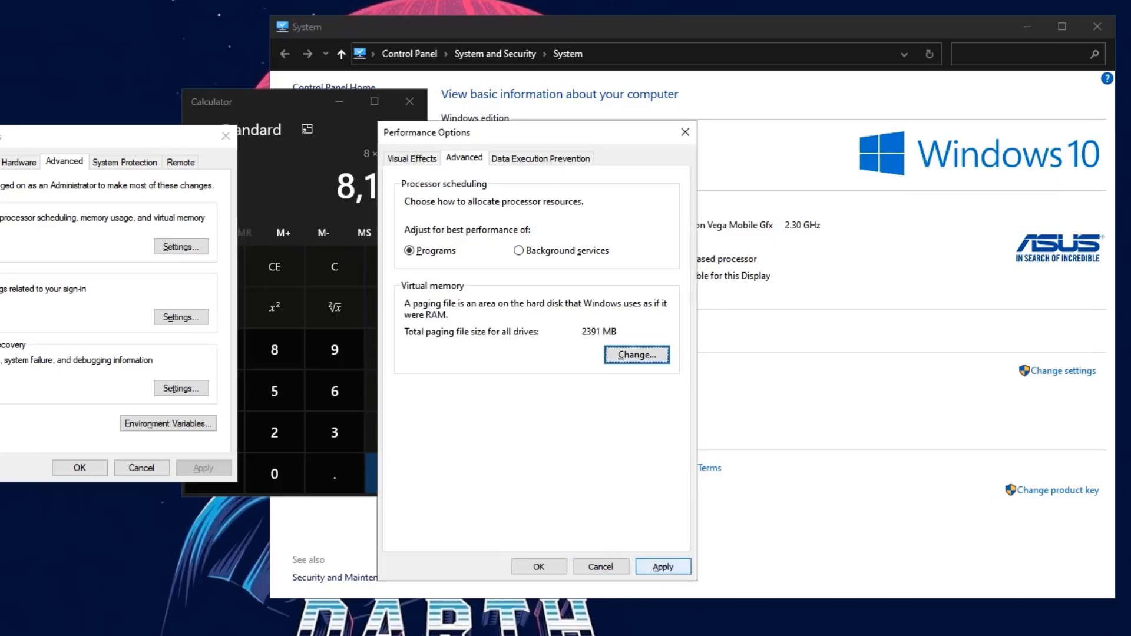
Close Performance Options, System, Calculator, System Properties and the tweak folder, then launch Mem Reduct.
left_click(540, 564)
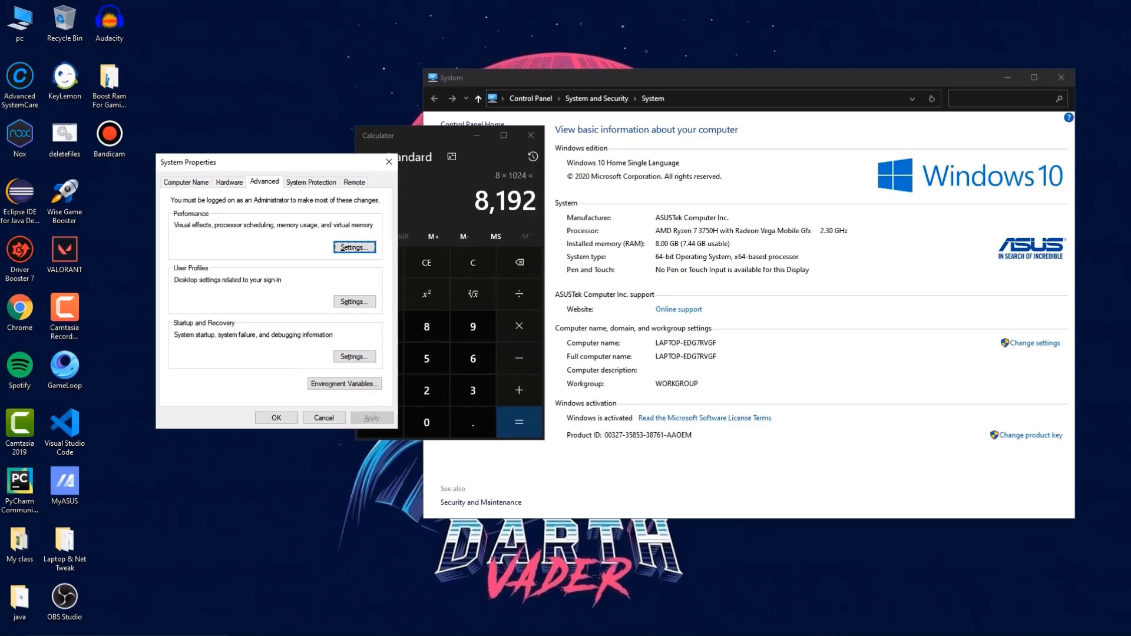
left_click(1080, 49)
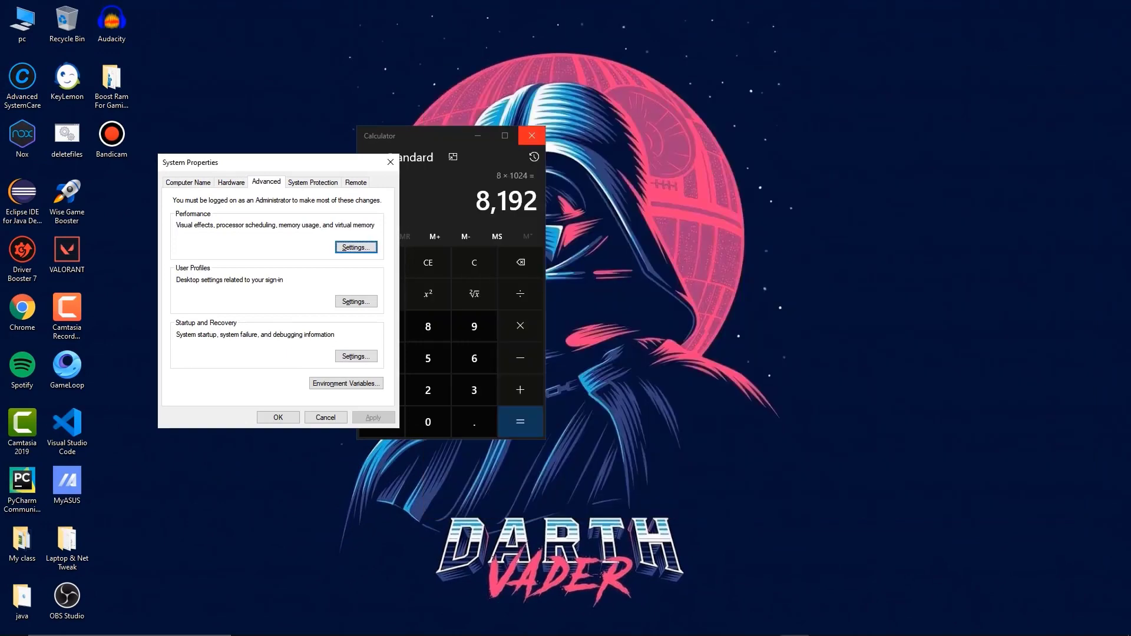
left_click(531, 135)
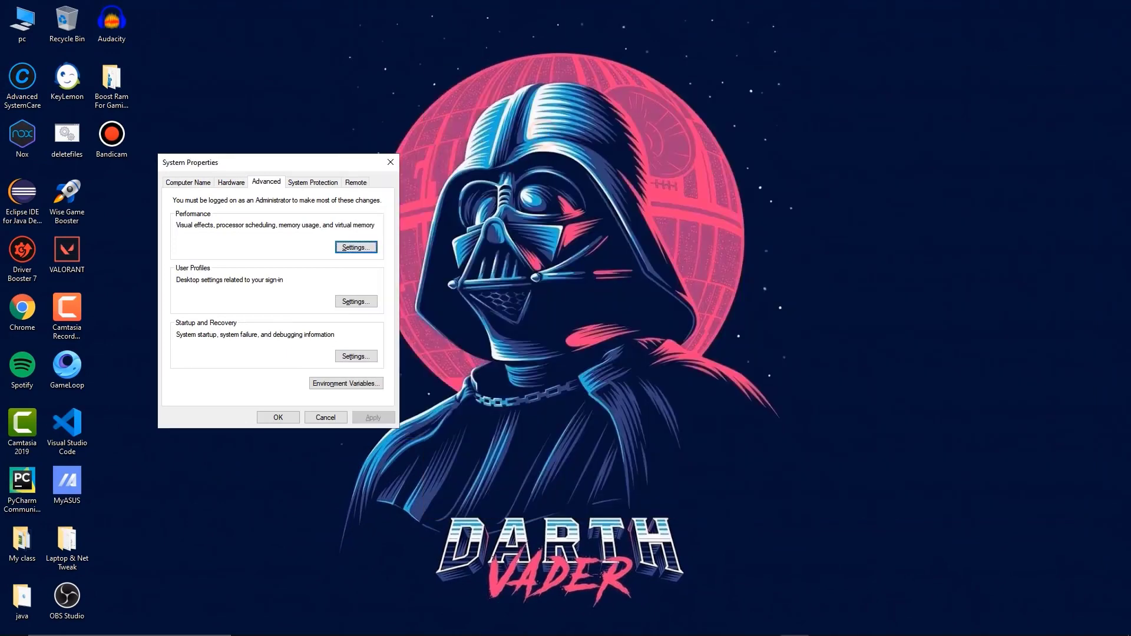
left_click(390, 162)
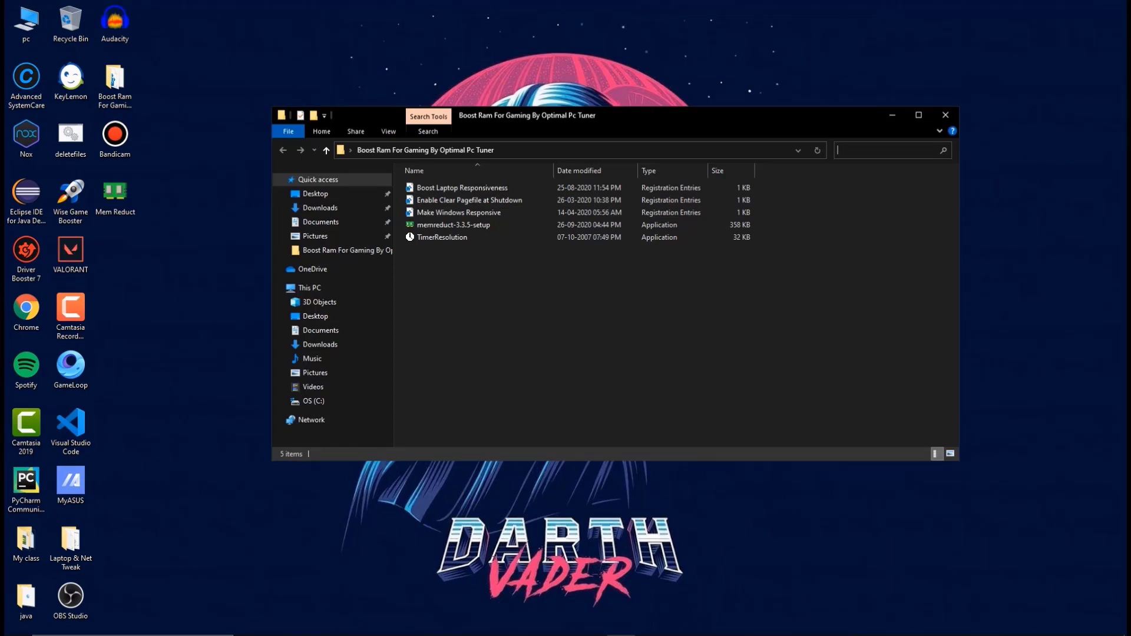
left_click(945, 114)
double_click(115, 191)
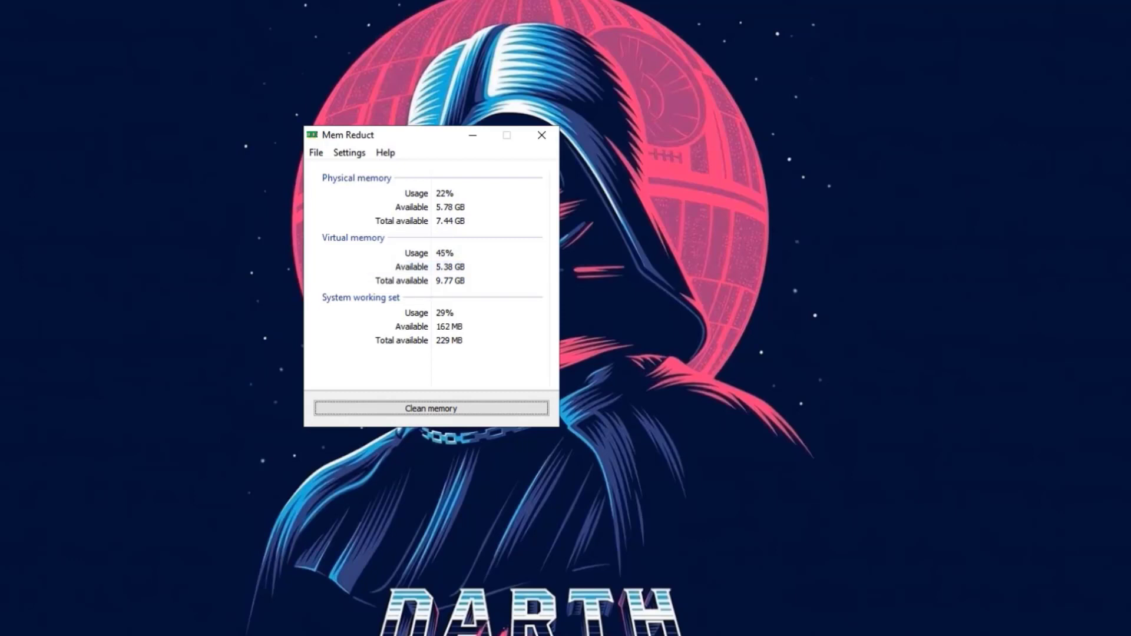
In Mem Reduct settings, enable Load on system startup, Start minimized and Skip UAC warning.
left_click(316, 153)
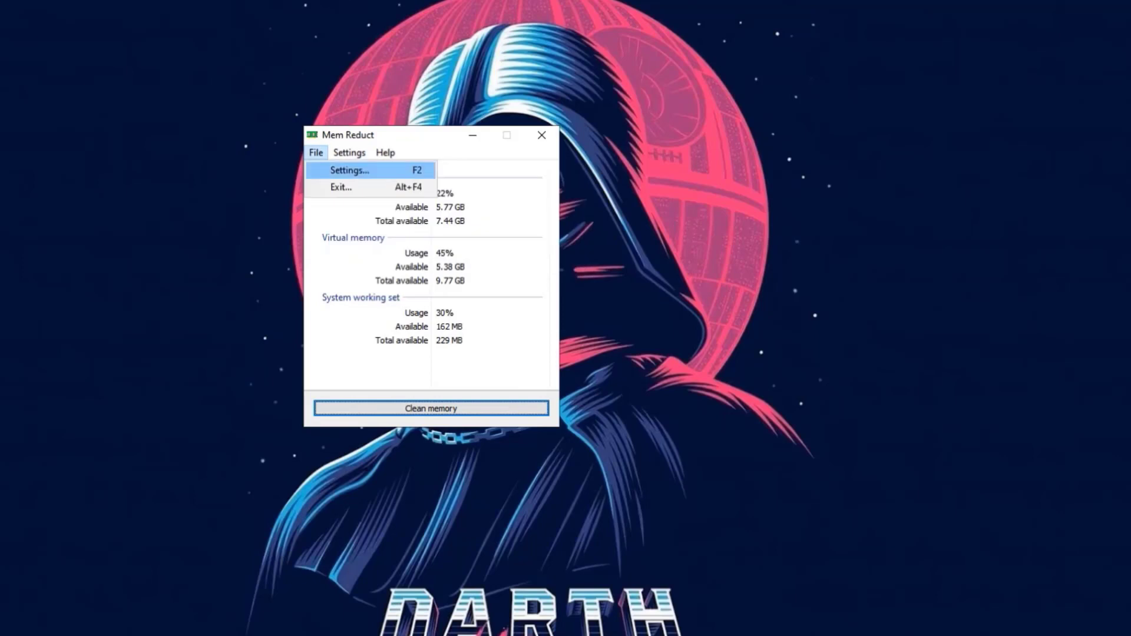
left_click(343, 171)
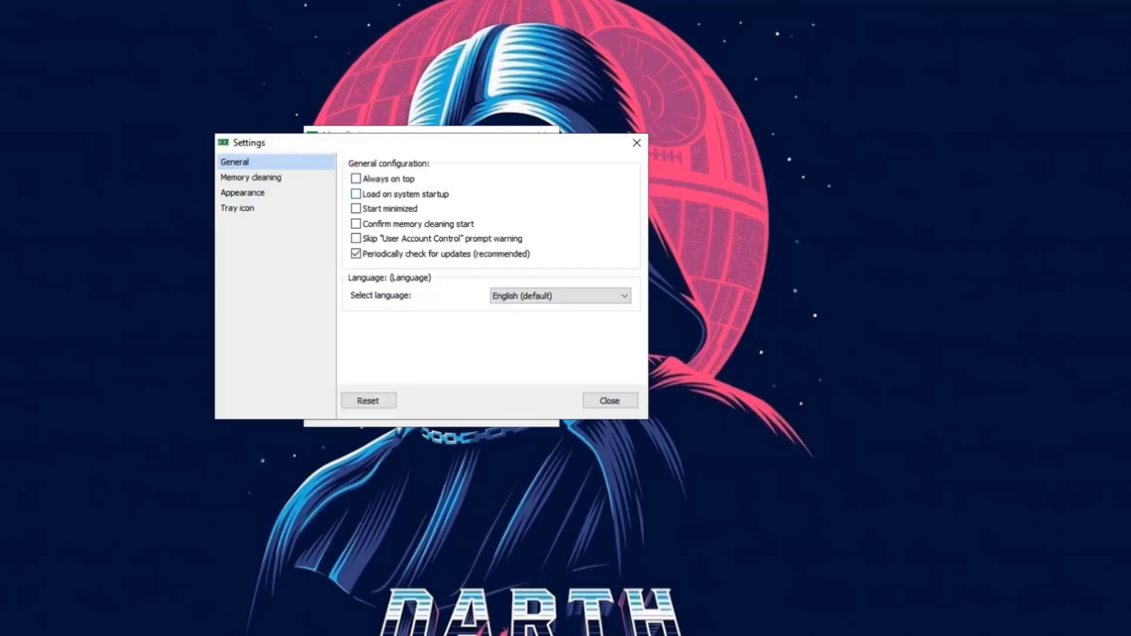
left_click(357, 194)
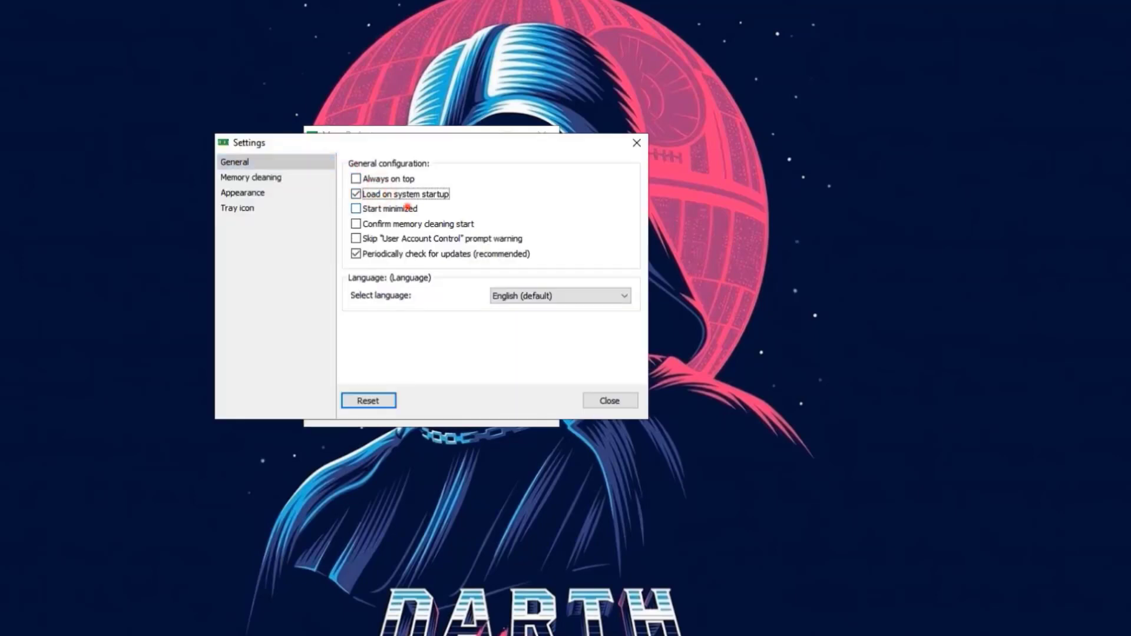
left_click(389, 208)
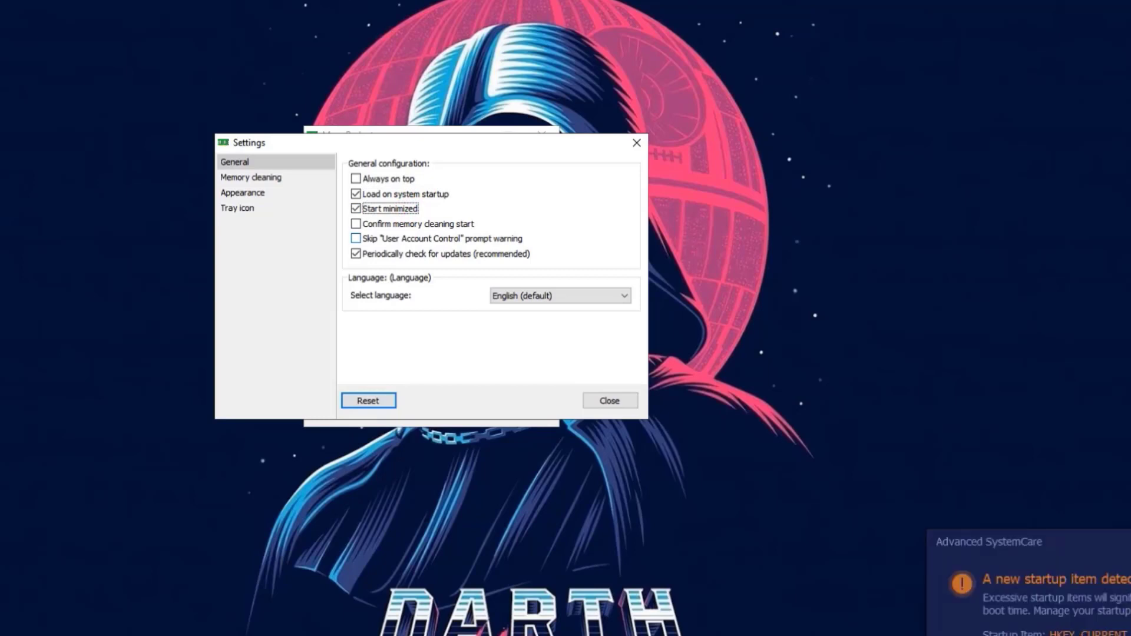
left_click(389, 238)
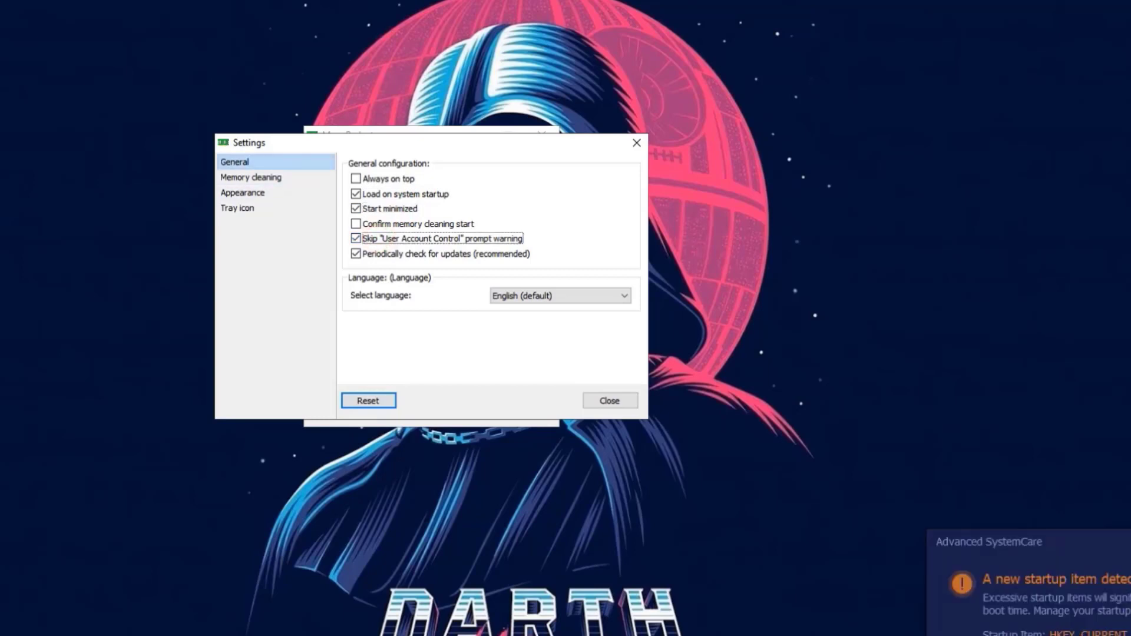
Enable automatic memory cleaning every 5 minutes and close the settings.
left_click(253, 176)
left_click(356, 312)
left_click(356, 312)
double_click(595, 312)
type("5")
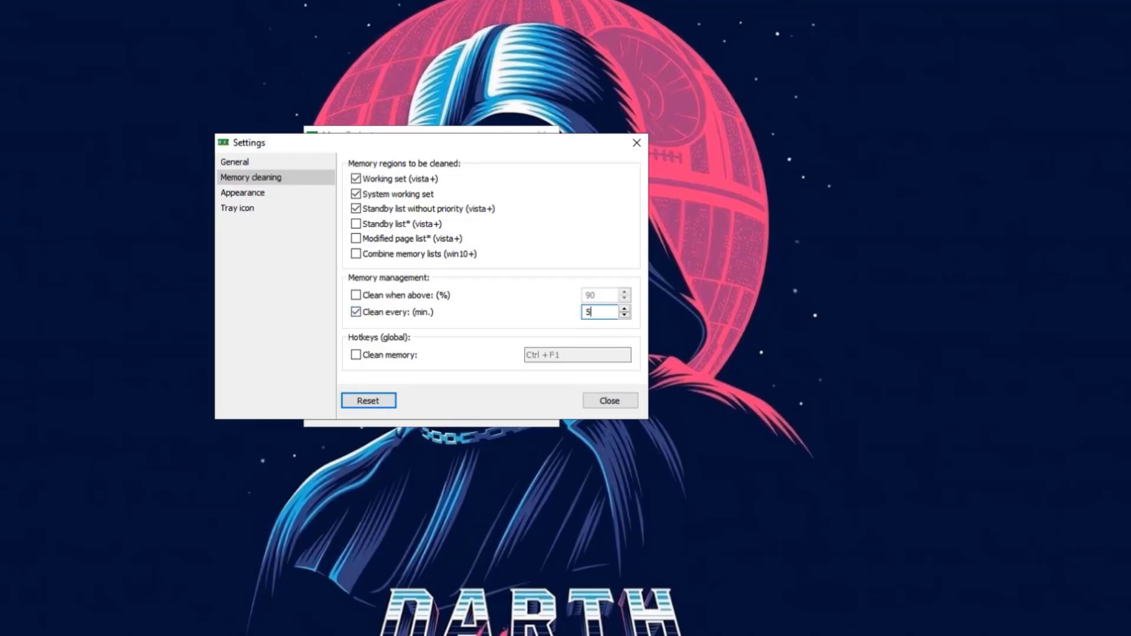
left_click(610, 401)
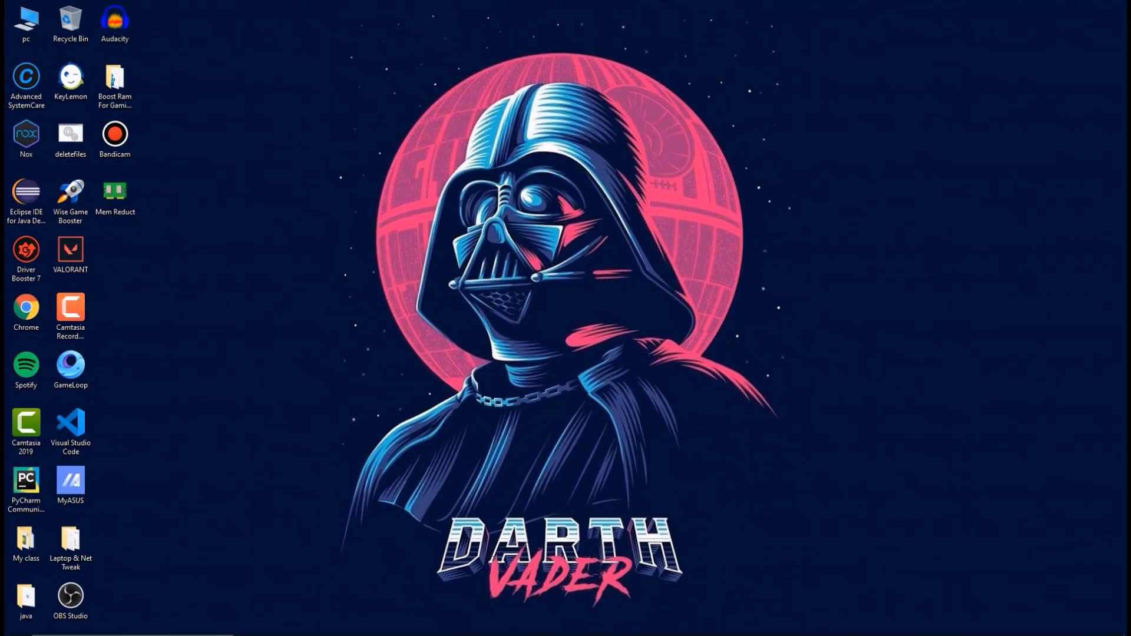
In the Boost Ram folder, run TimerResolution and set it to the 0.500 ms maximum.
double_click(115, 83)
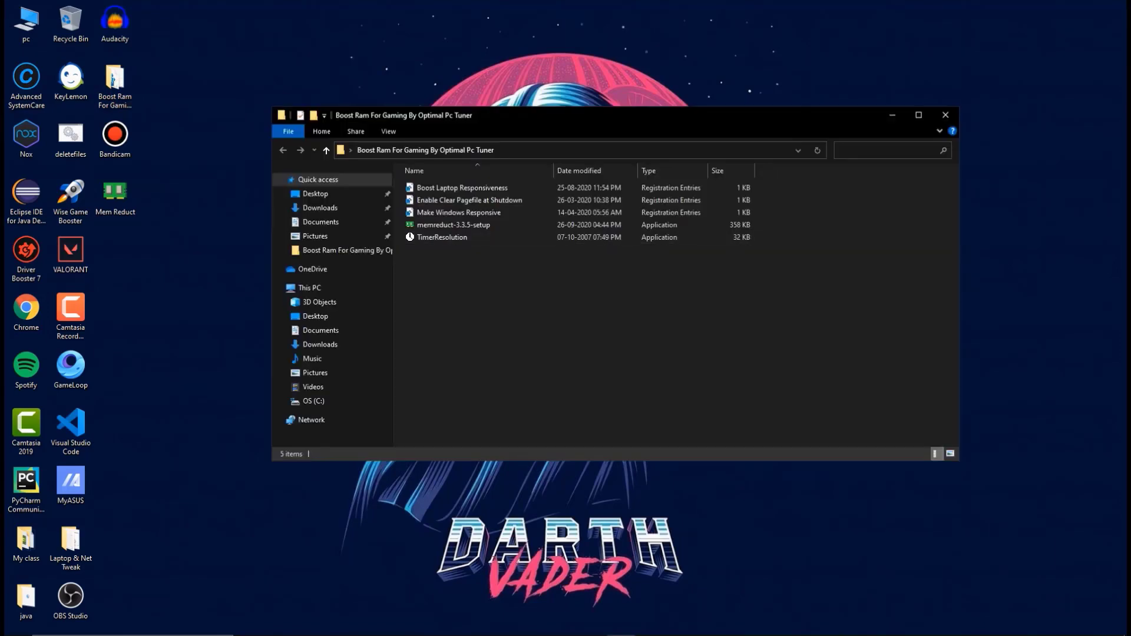
left_click(537, 238)
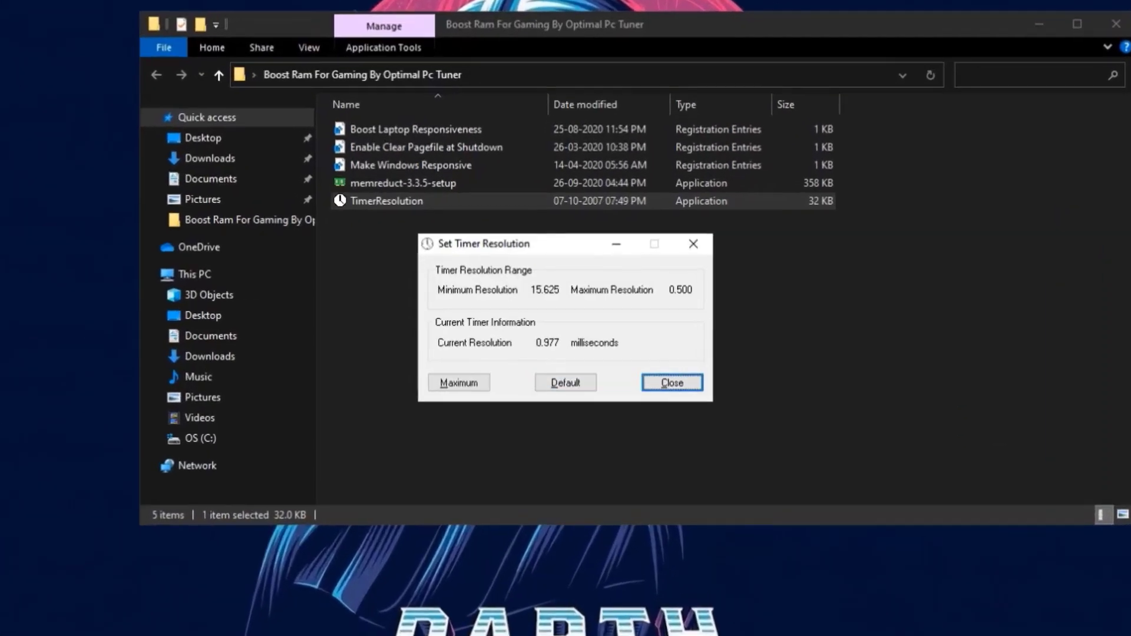
left_click(470, 384)
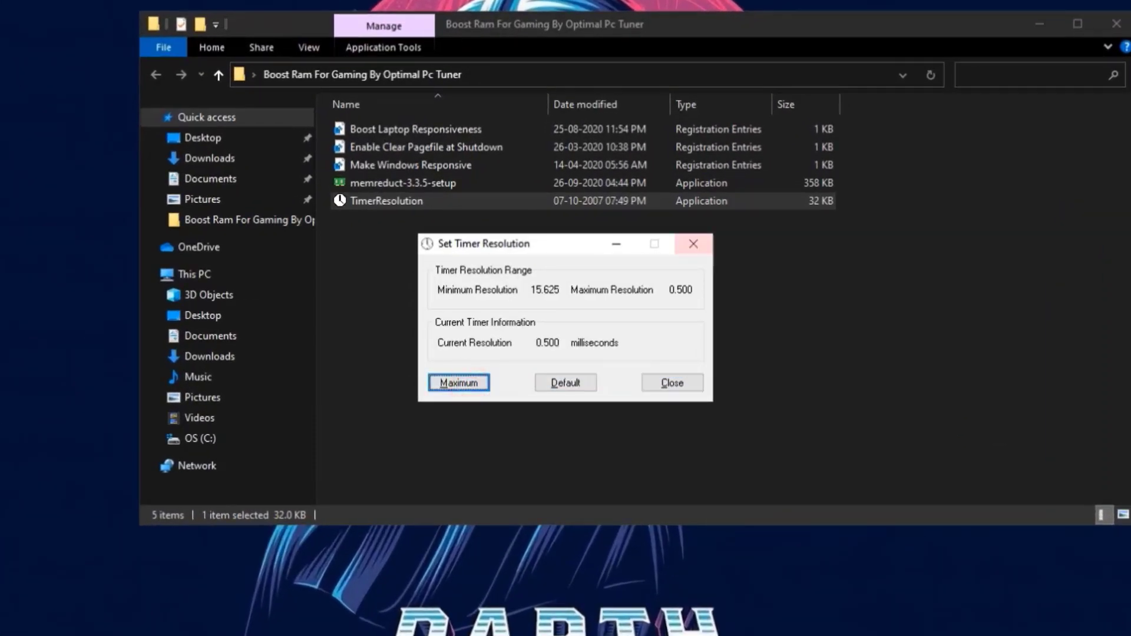
left_click(693, 244)
Merge Boost Laptop Responsiveness, Enable Clear Pagefile at Shutdown and Make Windows Responsive into the registry.
double_click(465, 129)
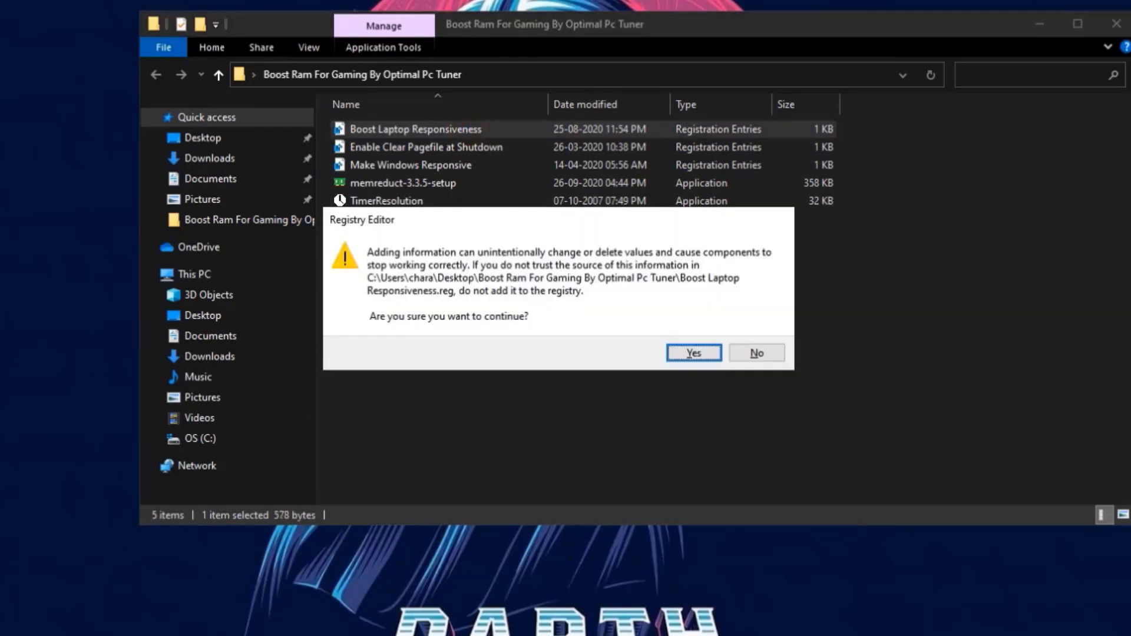
left_click(671, 348)
left_click(766, 324)
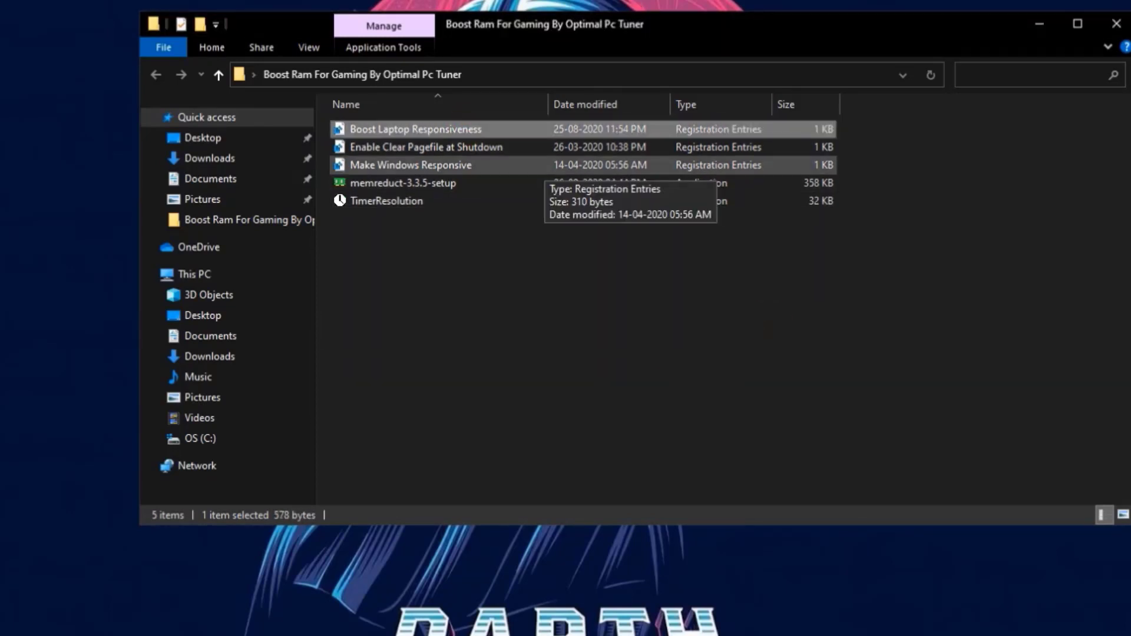
double_click(589, 147)
left_click(694, 352)
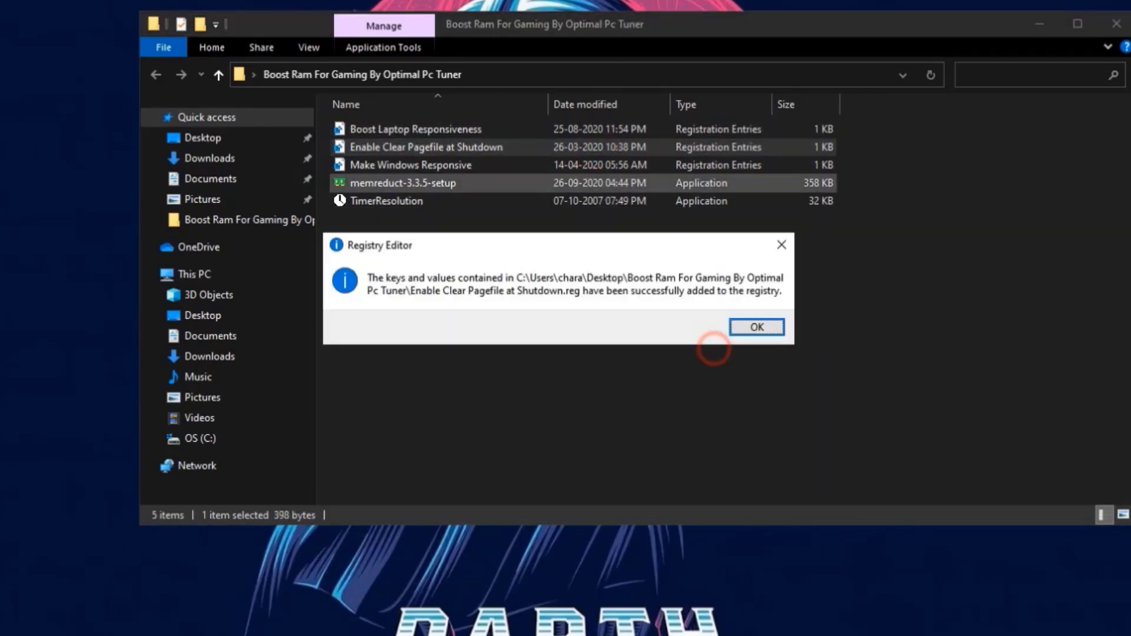
left_click(770, 333)
double_click(467, 166)
left_click(695, 353)
left_click(748, 327)
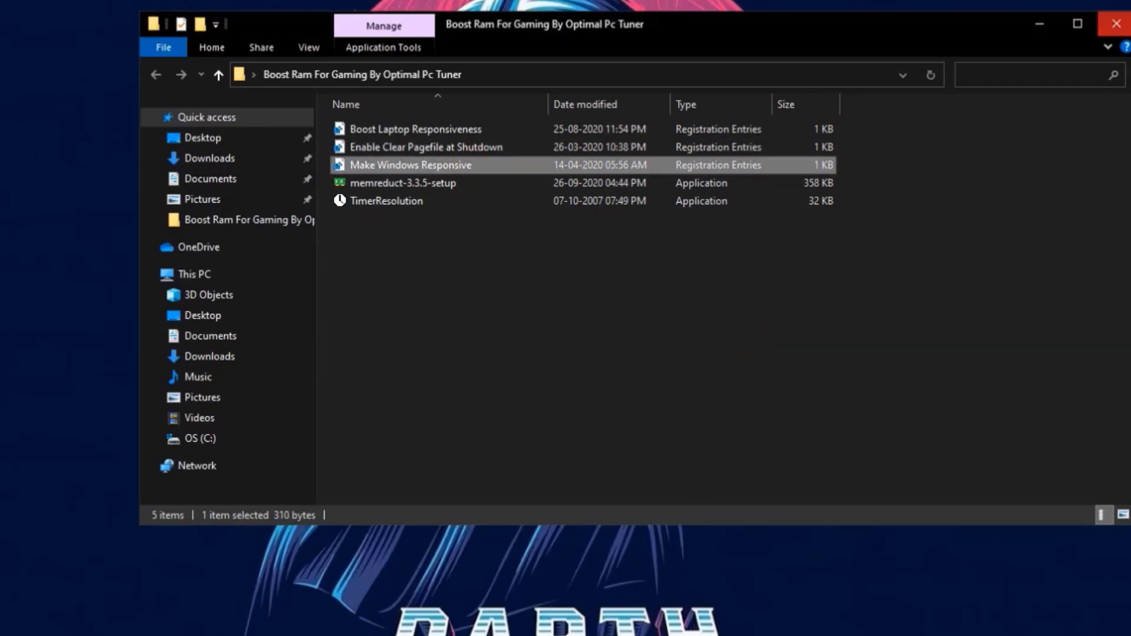
Close the tweak folder and bring up the Start menu.
left_click(1117, 24)
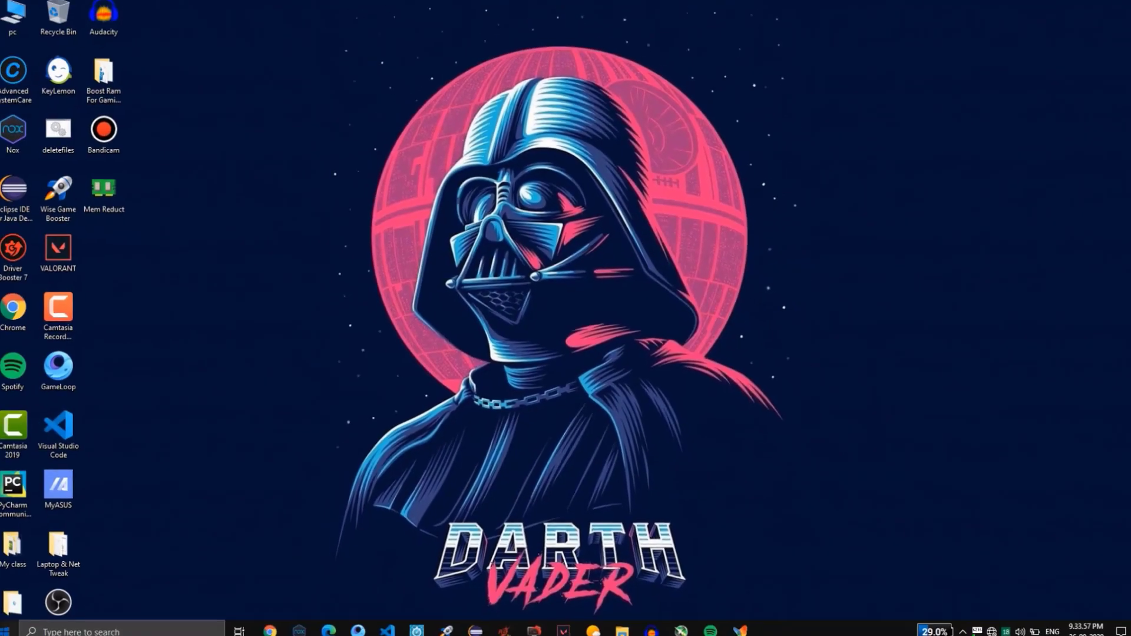
left_click(4, 632)
left_click(5, 631)
left_click(5, 632)
Restart the computer from the Start menu's power options.
left_click(16, 599)
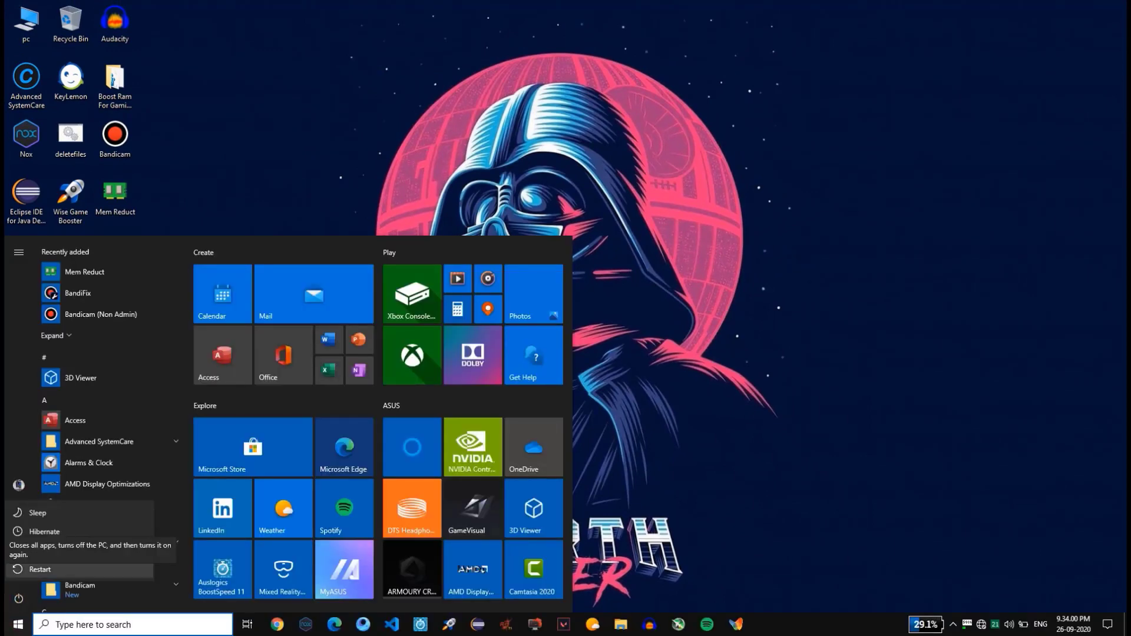
left_click(37, 569)
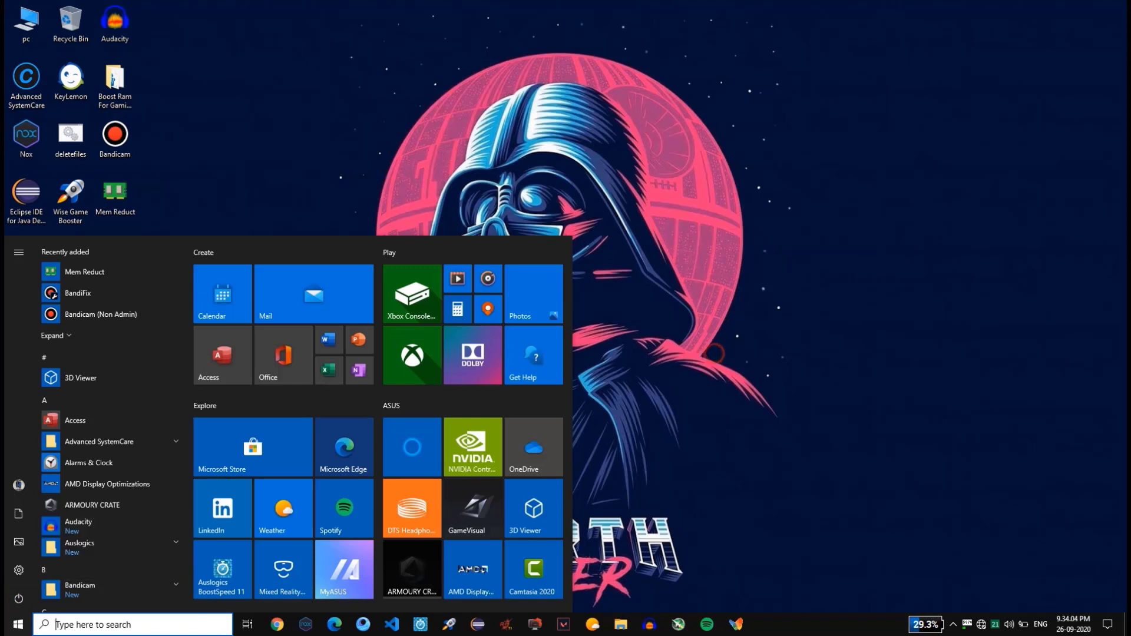